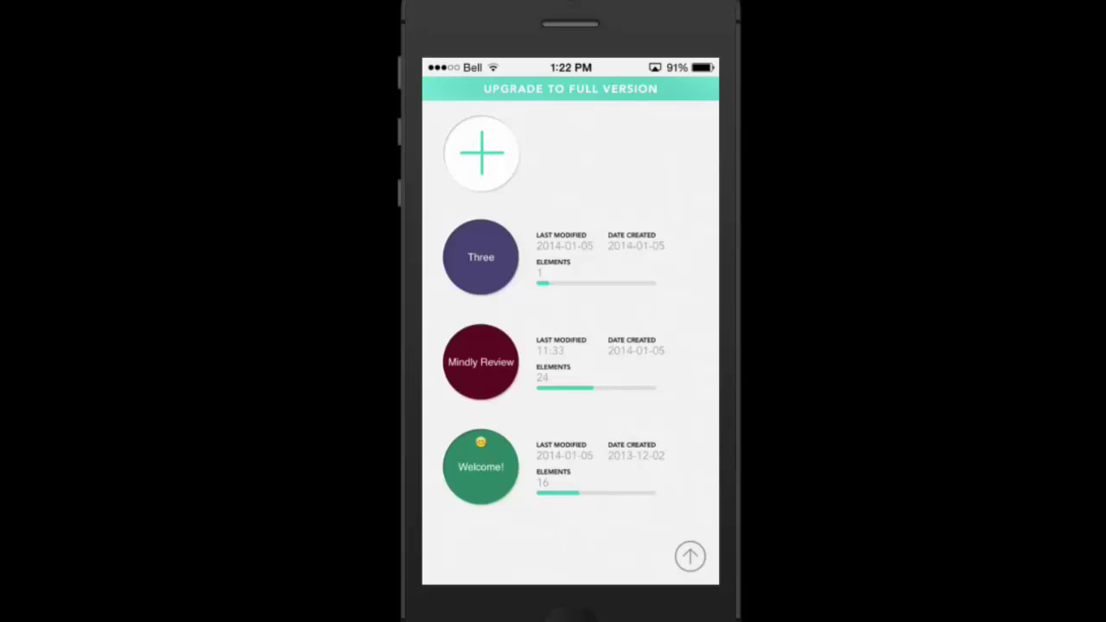
Step: Open the Mindly Review mind map from the home screen
left_click(480, 362)
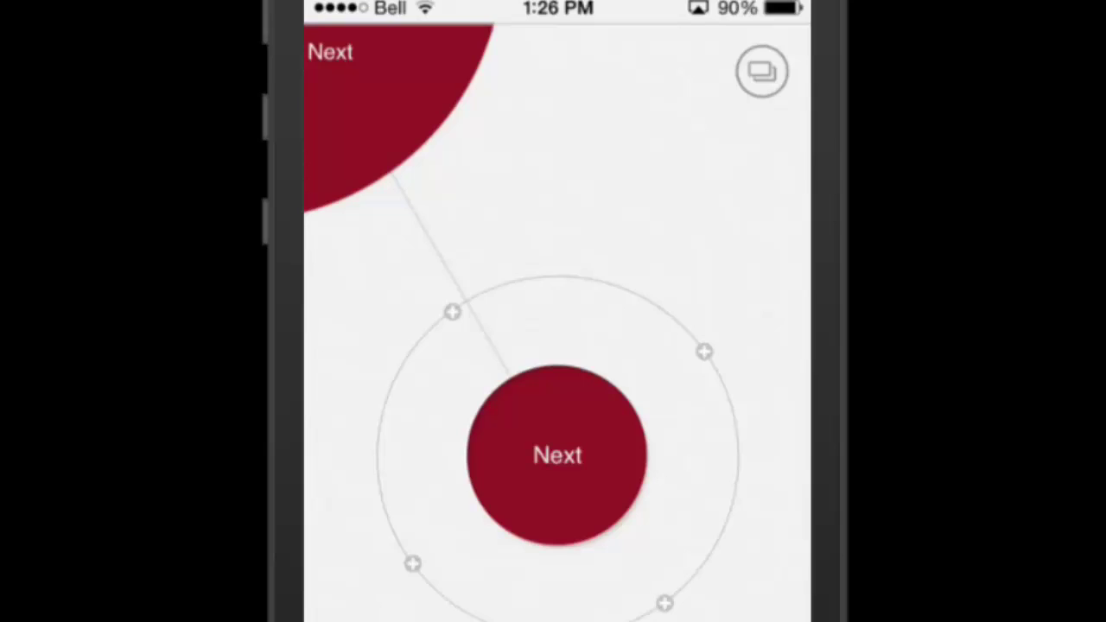
Step: Title the new node 'Hello' and write the note 'Any extra info you want'
type("Hel")
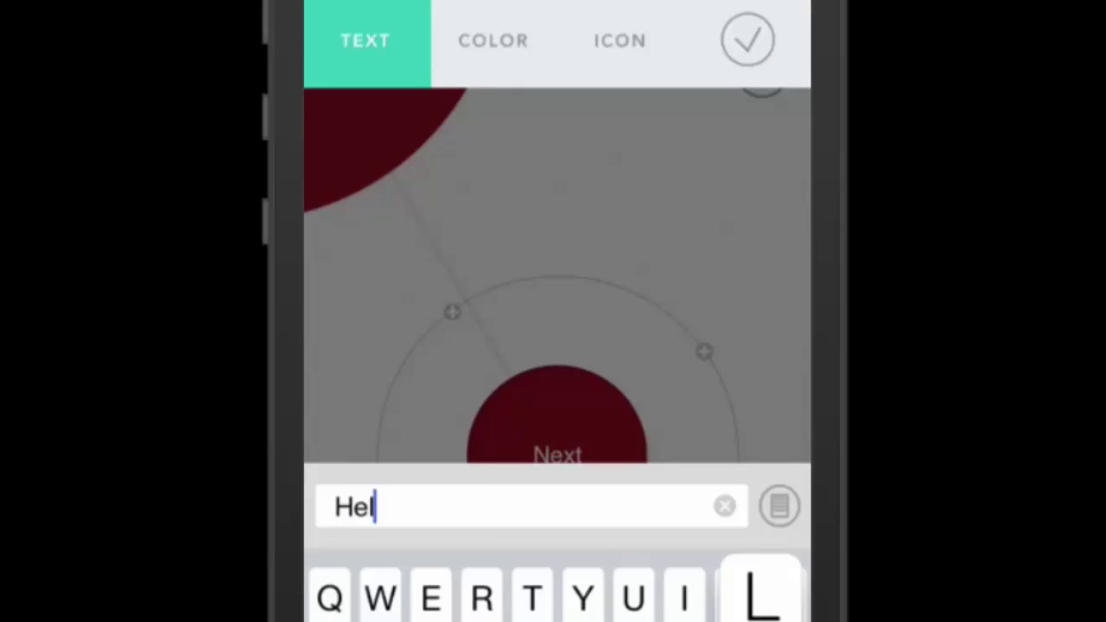
type("lo")
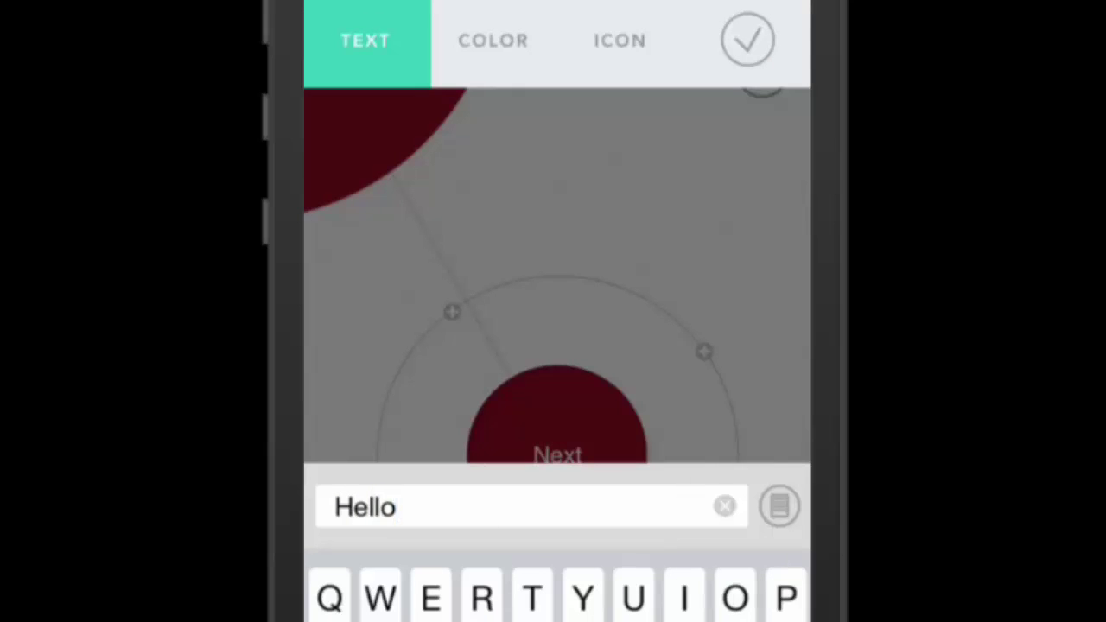
key("Return")
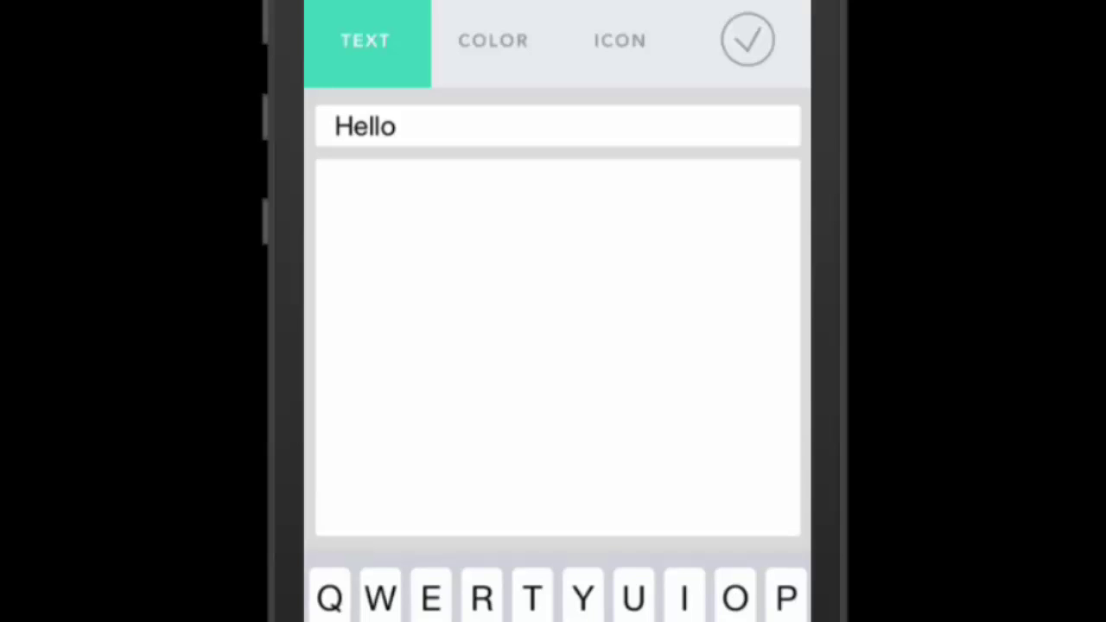
type("Any e")
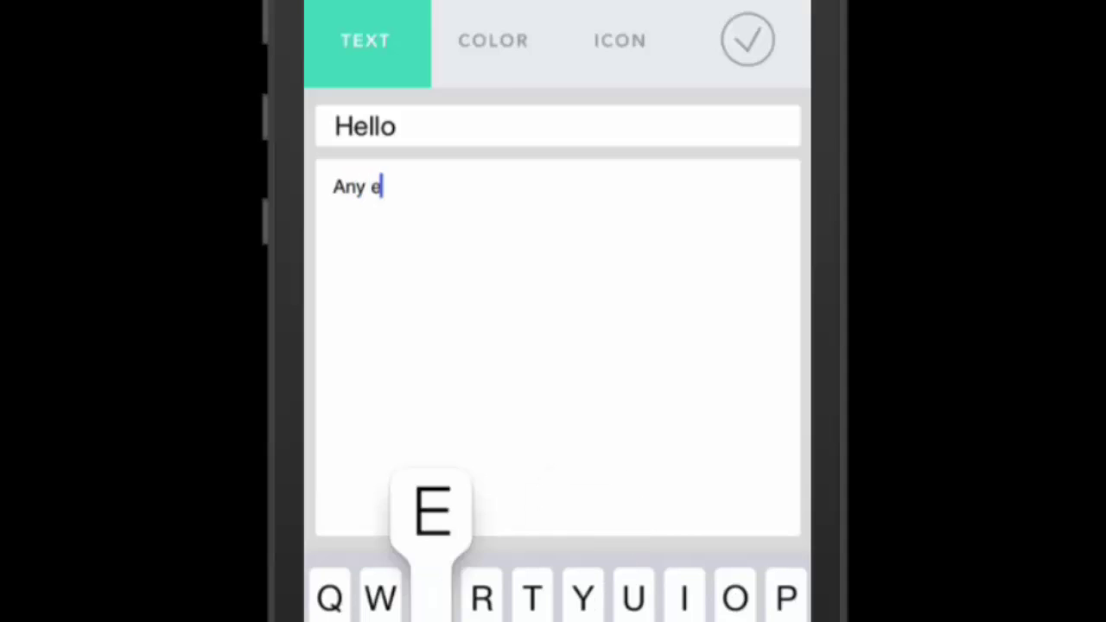
type("xtra in")
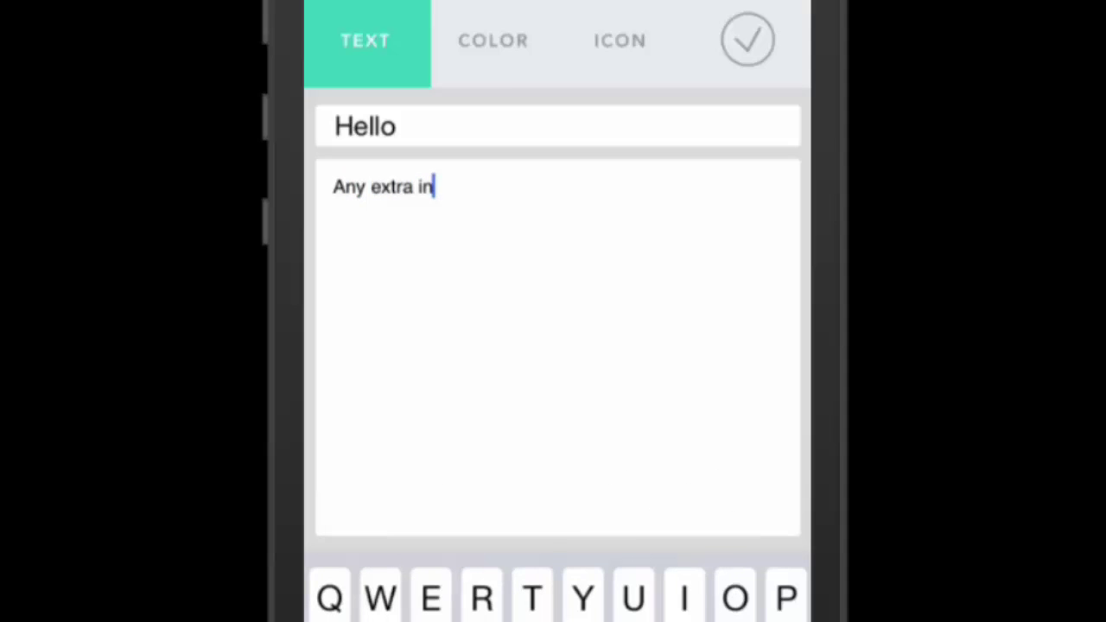
type("fo you wan")
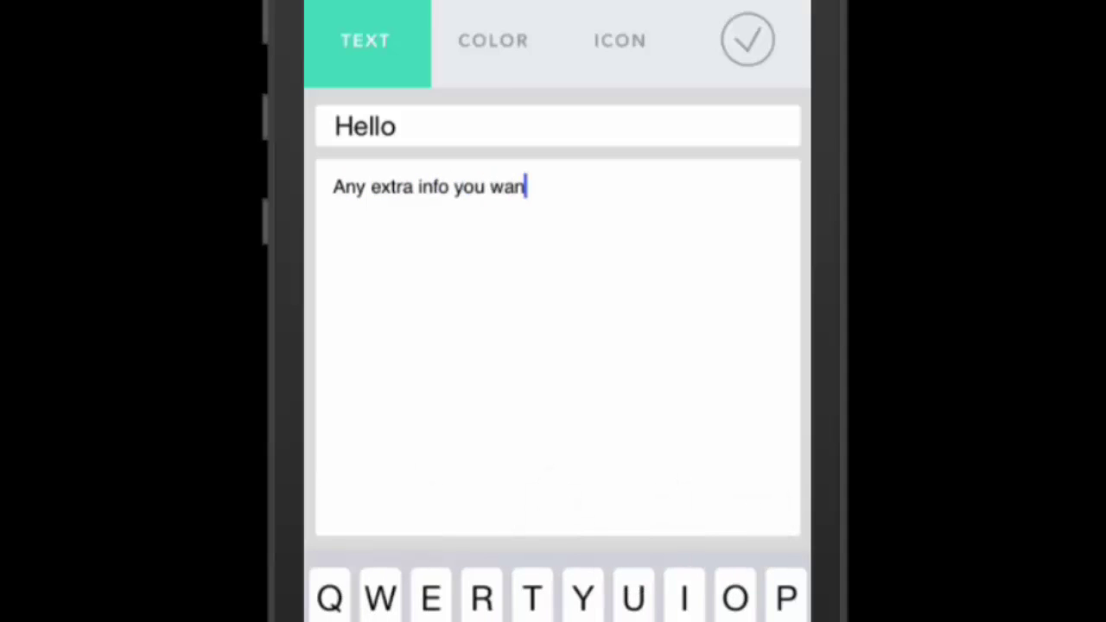
type("t")
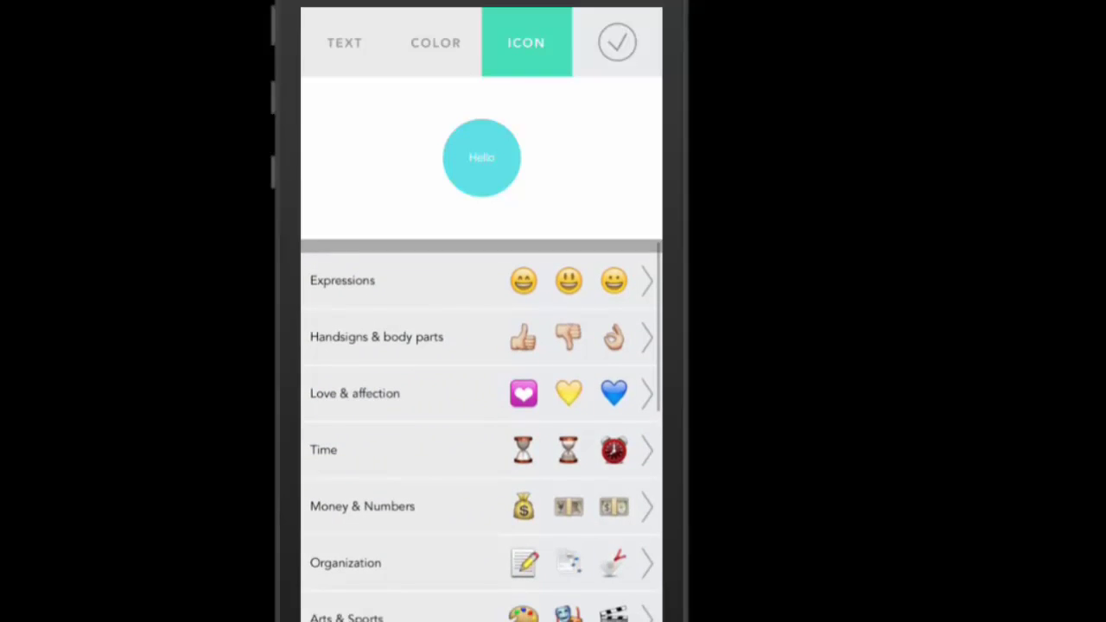
Step: Give Hello the first sun emoji from Weather & Environment & Space and save it
scroll(482, 432, "down", 10)
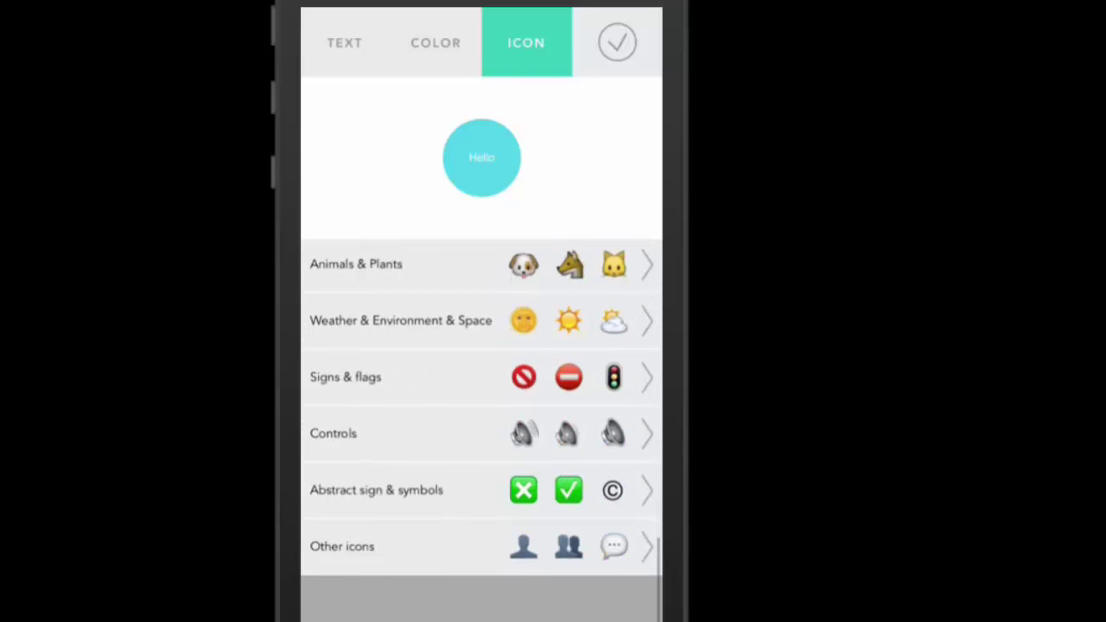
scroll(482, 406, "down", 2)
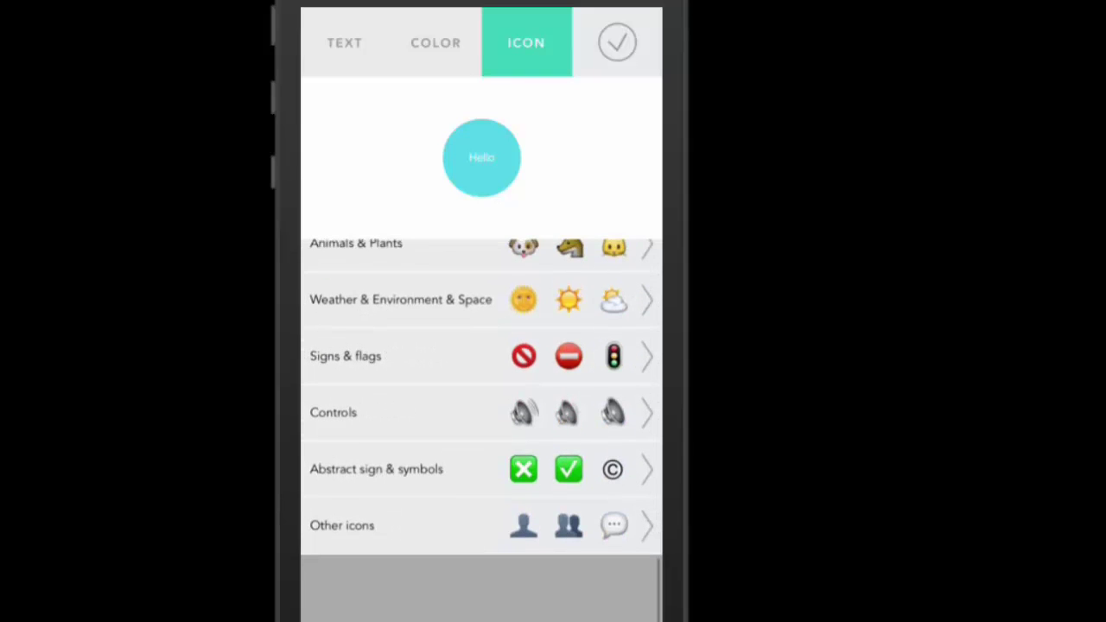
scroll(481, 432, "up", 3)
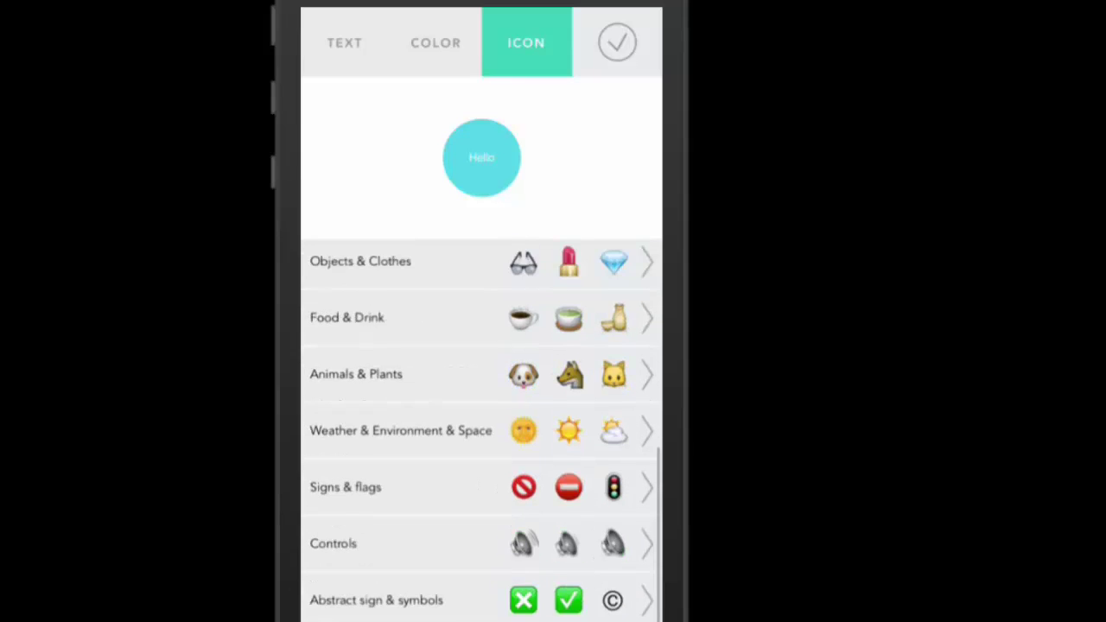
left_click(401, 427)
left_click(336, 335)
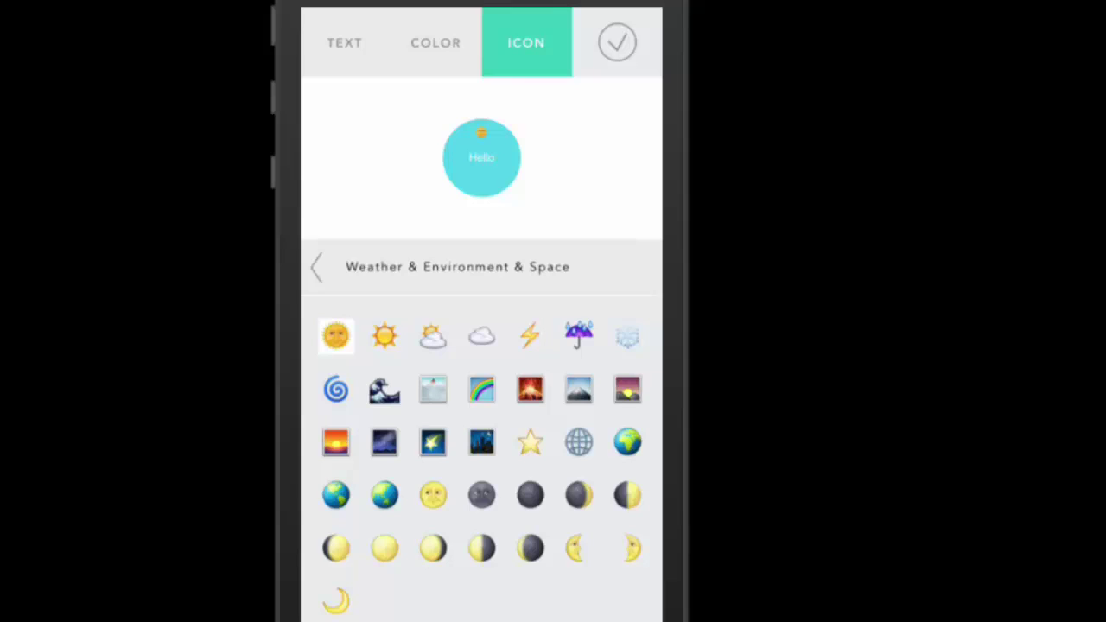
left_click(617, 42)
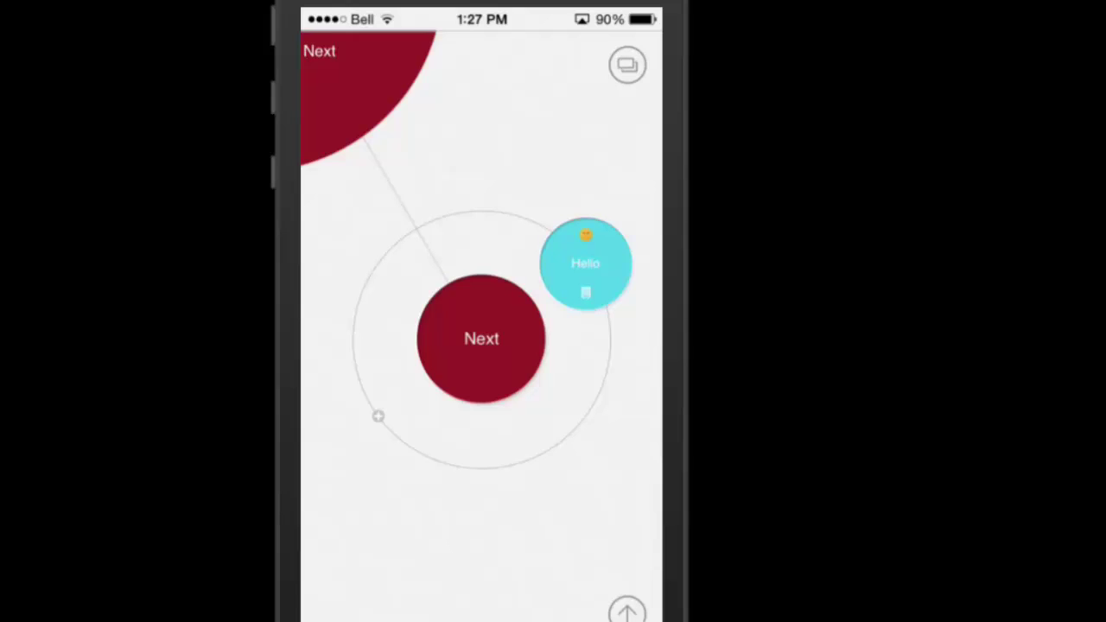
Step: Reopen the Hello node's title and note, then close its editor
left_click(585, 263)
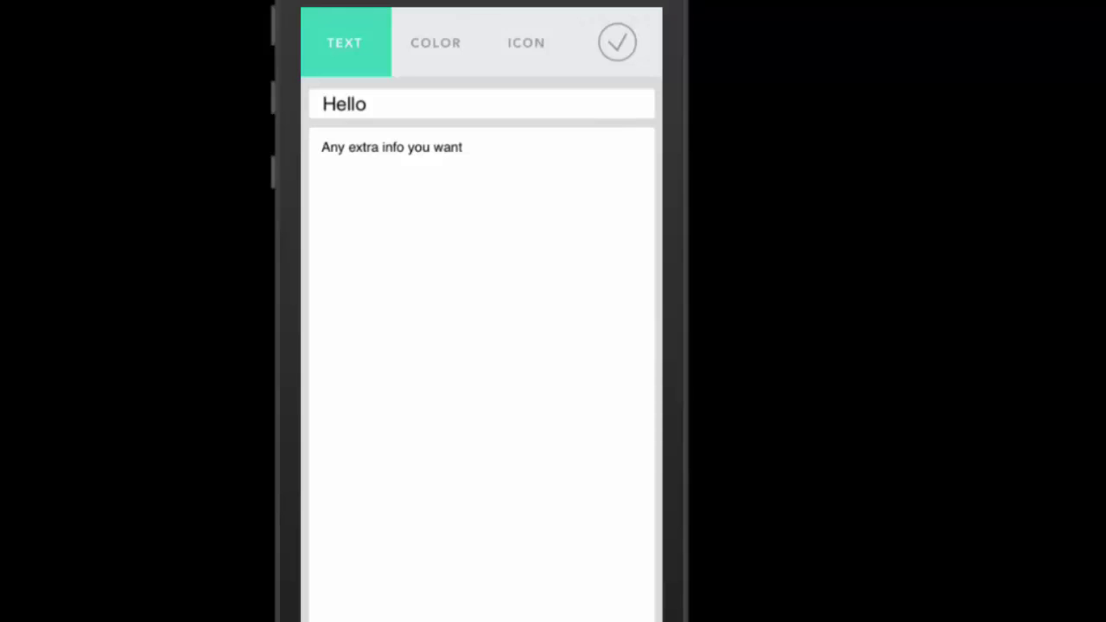
left_click(617, 42)
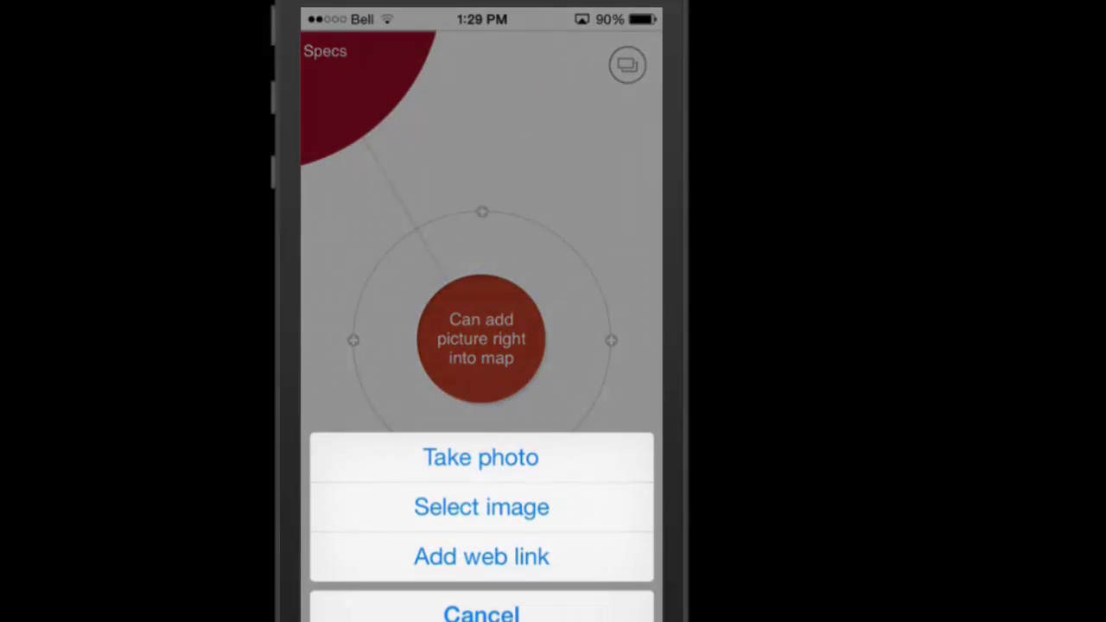
Step: Take a photo of the laptop keyboard and use it in the map
left_click(480, 457)
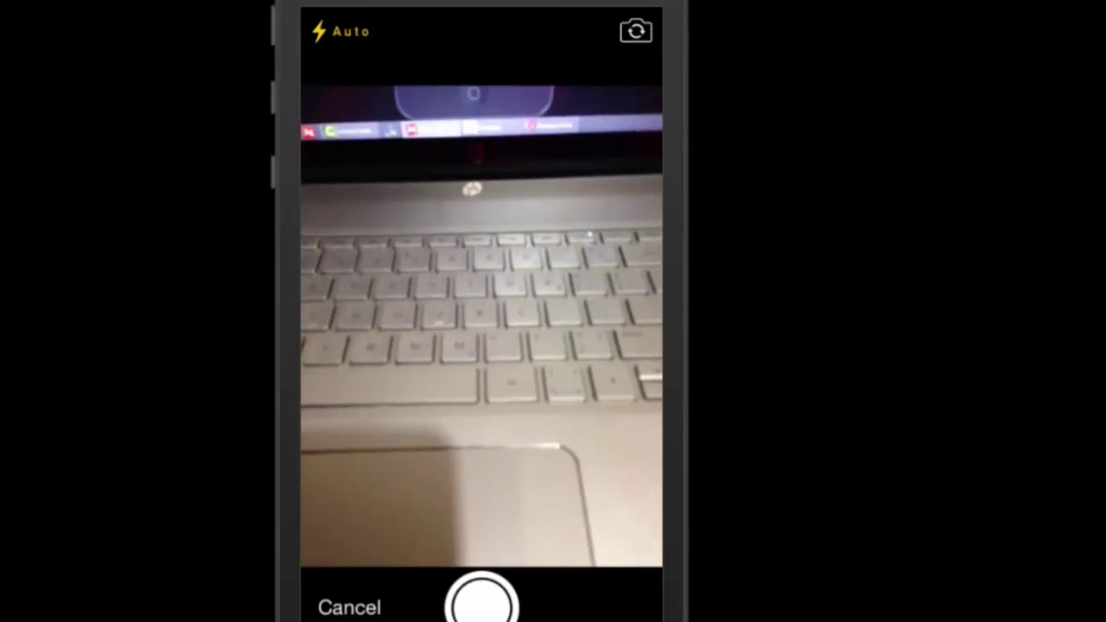
left_click(482, 602)
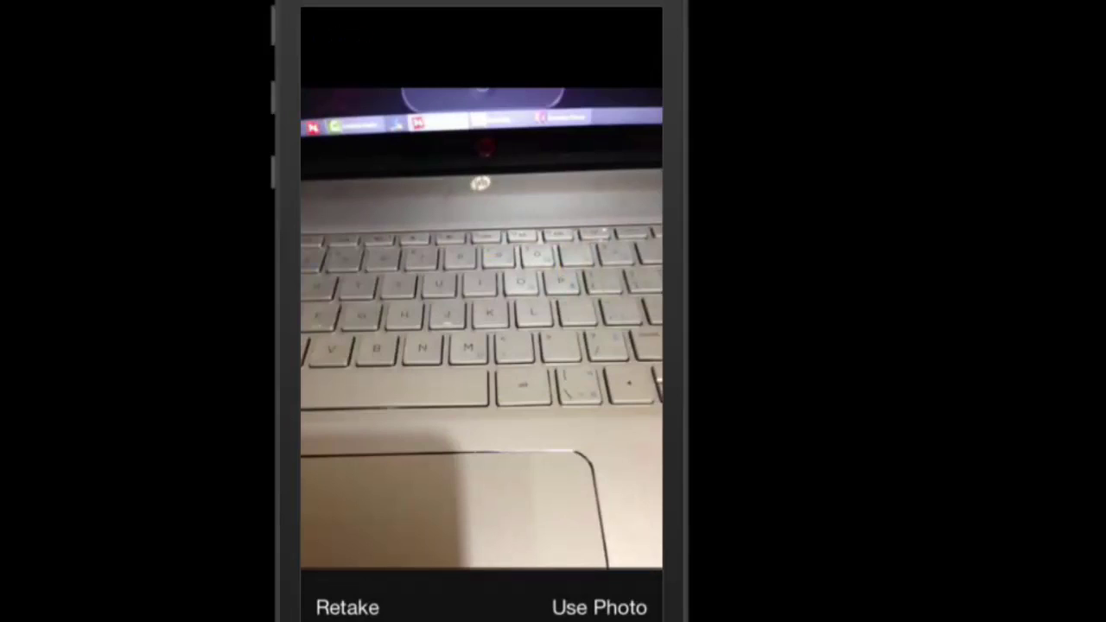
left_click(599, 607)
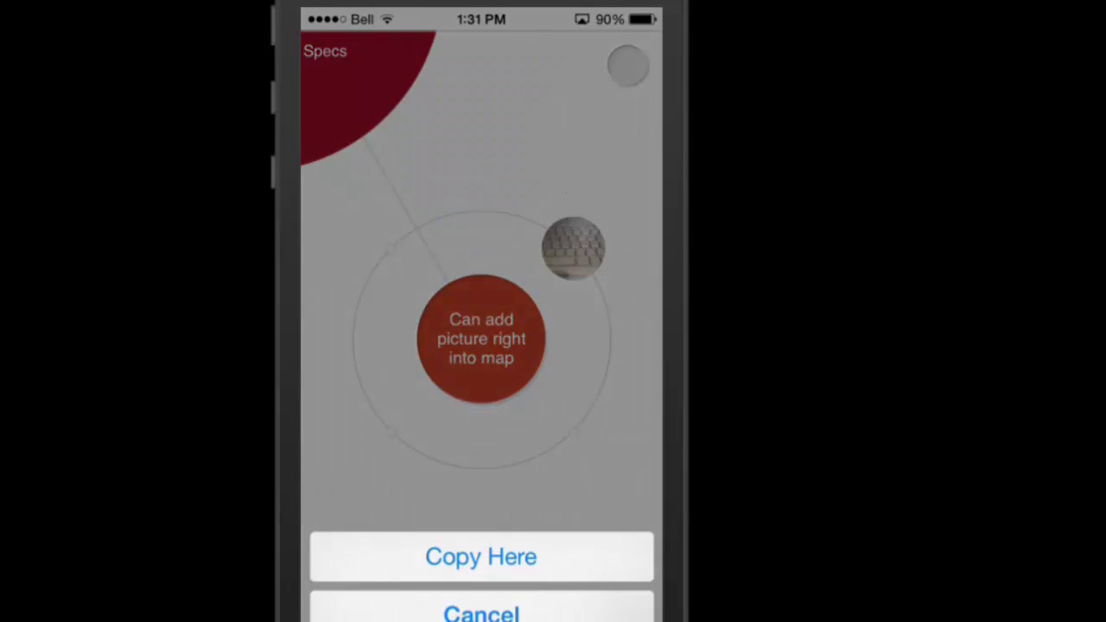
Step: Copy the keyboard photo into the map and view it full size, then close it
left_click(481, 556)
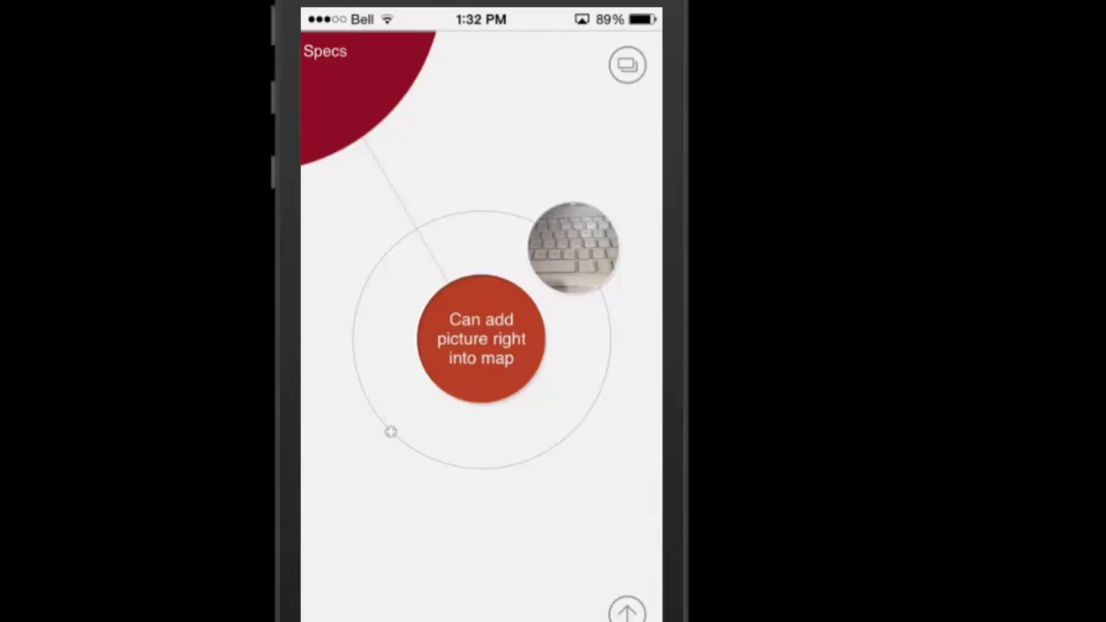
left_click(573, 248)
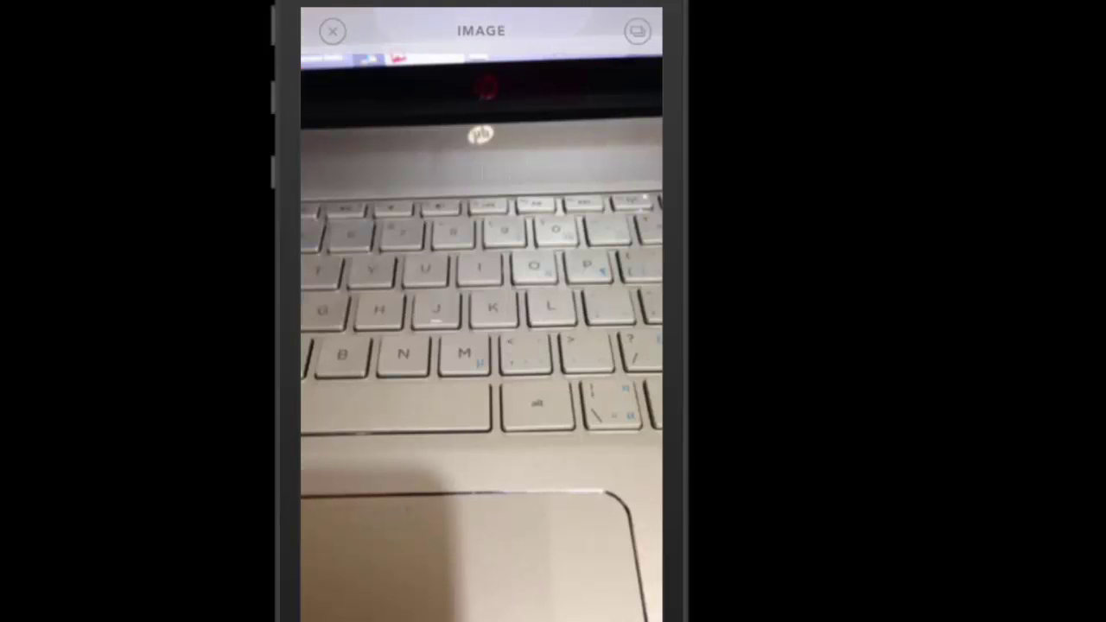
left_click(333, 31)
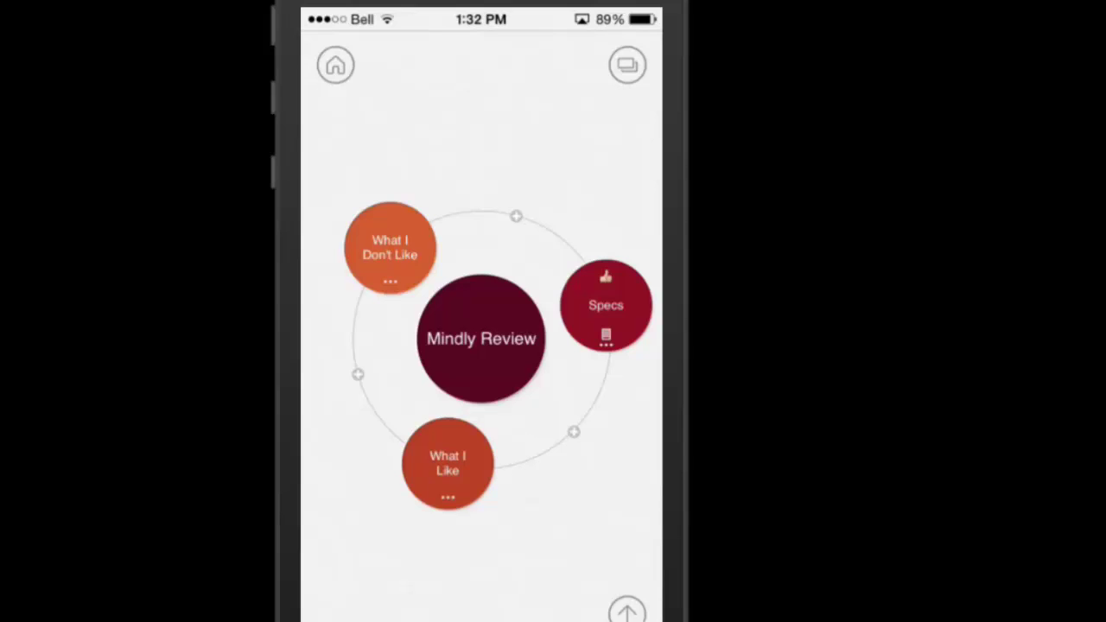
Step: Open What I Like, view 'Ability to add notes', then return to What I Like
left_click(448, 464)
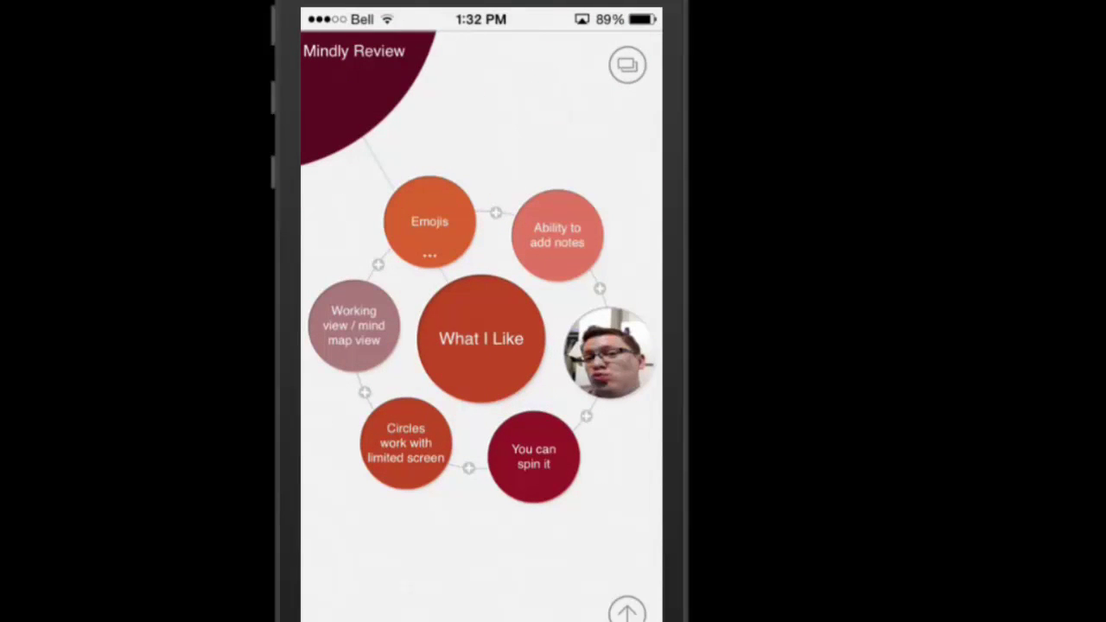
left_click(557, 235)
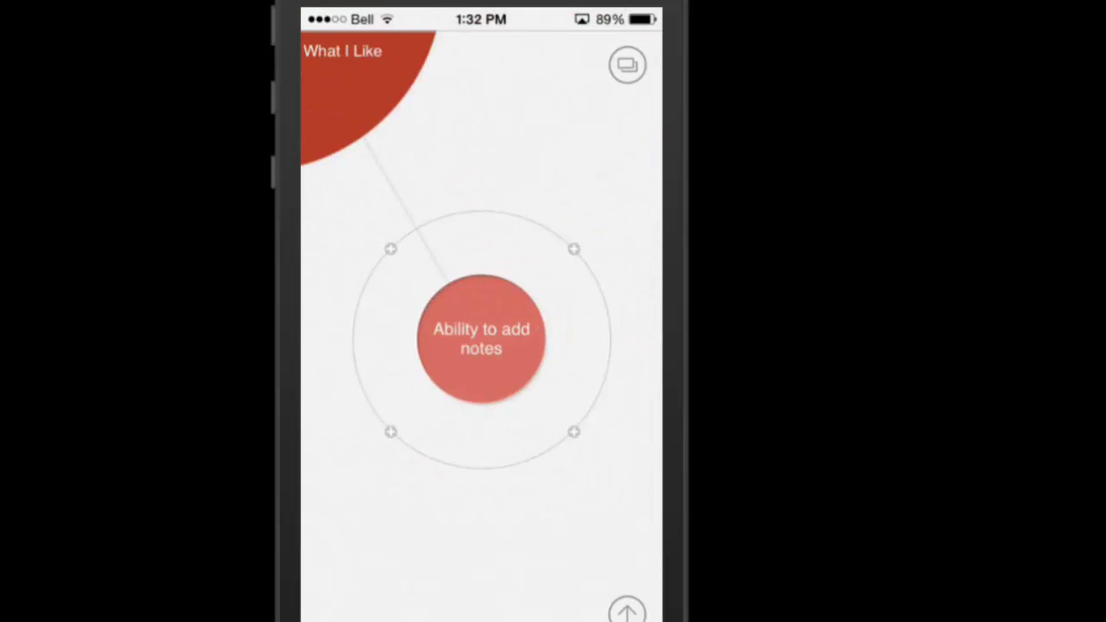
left_click(350, 78)
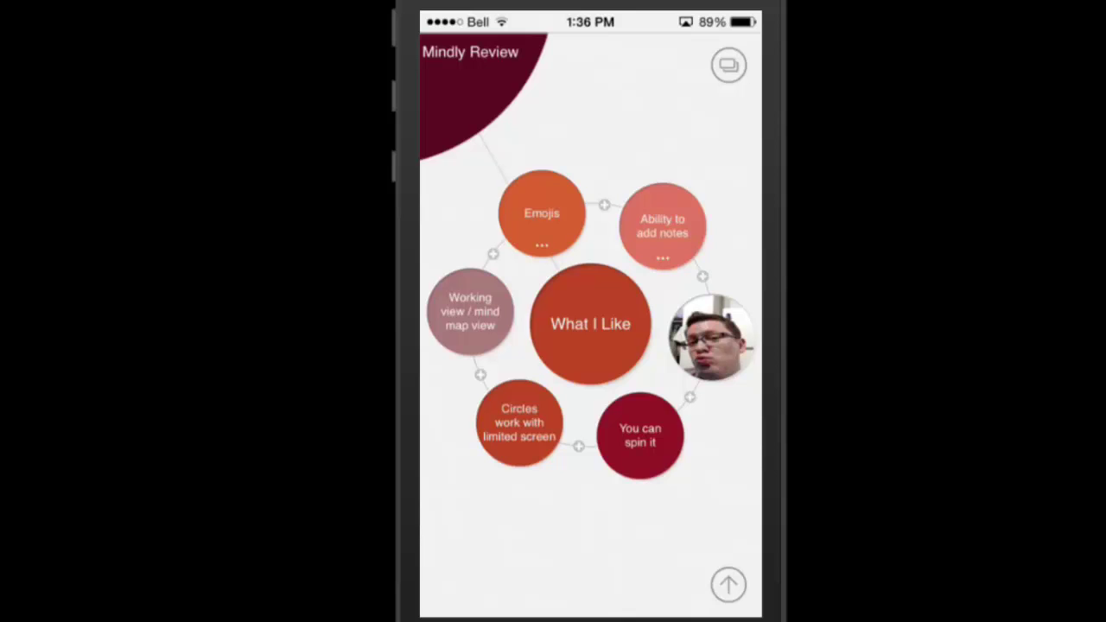
Step: Open the Emojis item and its emoji child
left_click(542, 213)
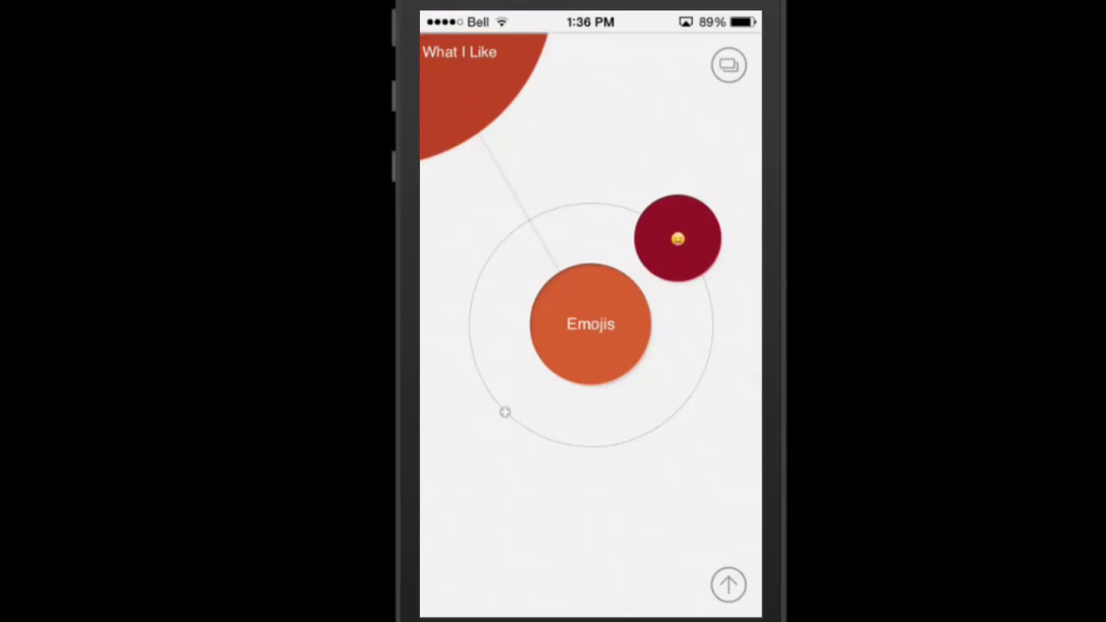
left_click(678, 239)
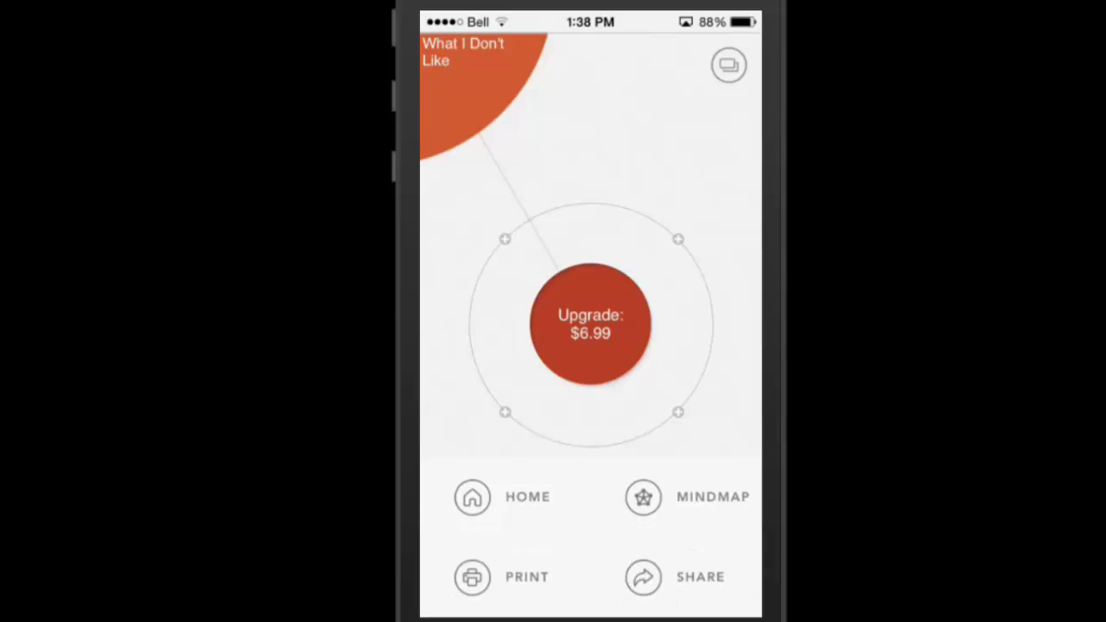
Step: Open the Share panel with email, PDF and clipboard options
left_click(644, 576)
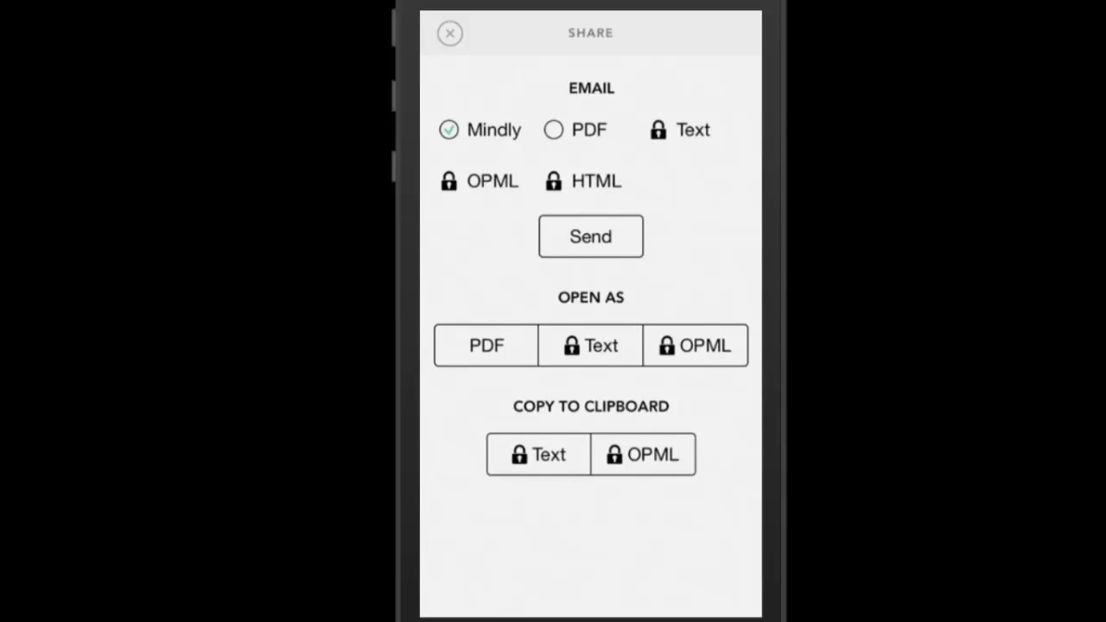